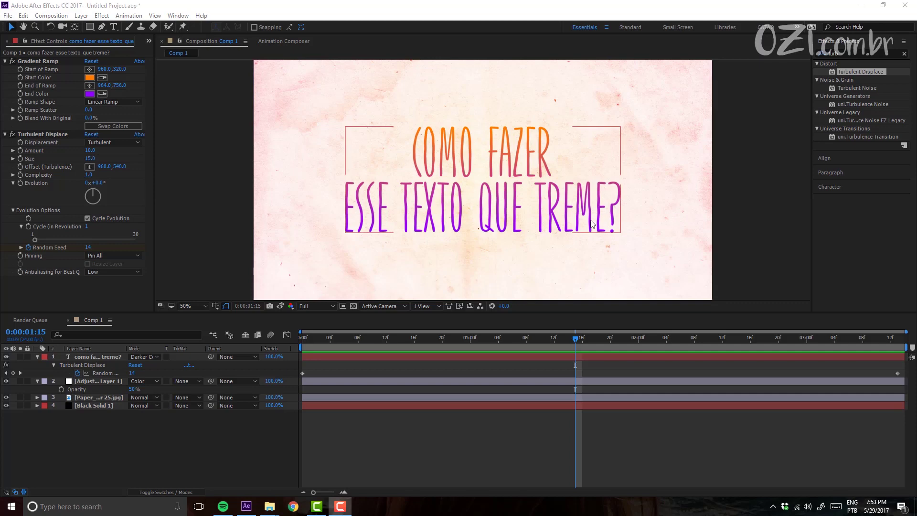
Step: Inspect the Comp 1 example by selecting its text layer and Adjustment Layer 1
{"action": "left_click", "coordinate": [616, 225]}
{"action": "left_click", "coordinate": [668, 273]}
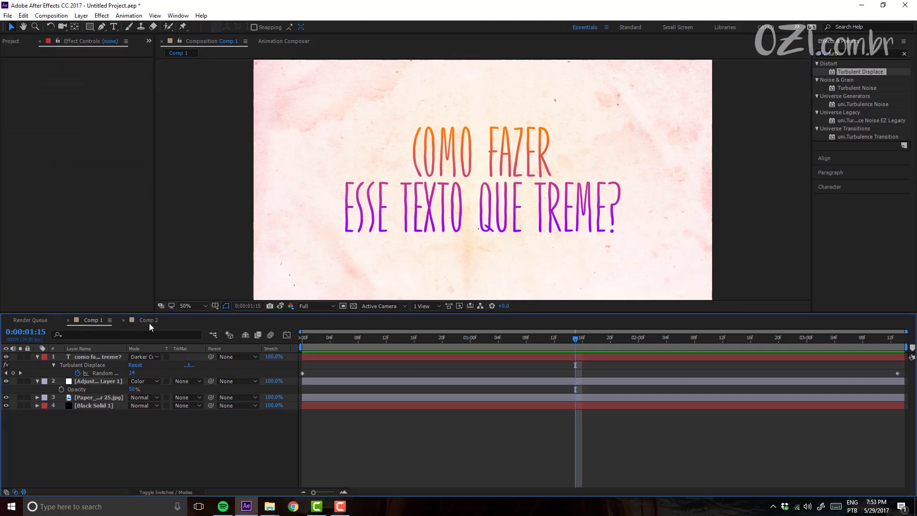
Step: Switch to Comp 2, start a new composition with a typed name, then cancel it
{"action": "left_click", "coordinate": [149, 322]}
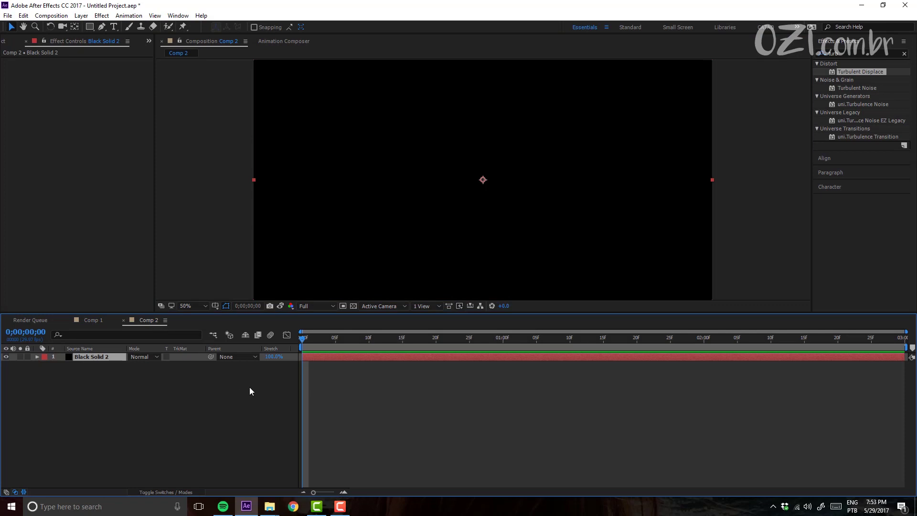
{"action": "key", "text": "ctrl+n"}
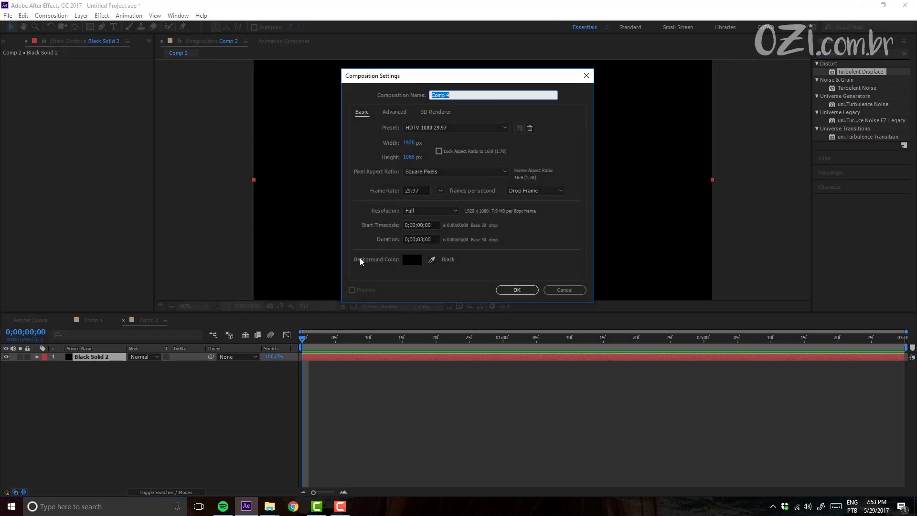
{"action": "left_click", "coordinate": [428, 126]}
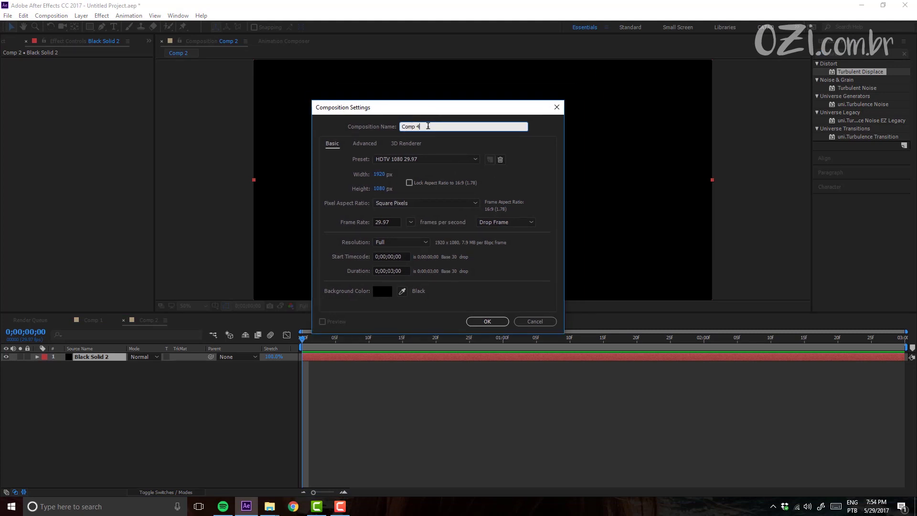
{"action": "left_click_drag", "start_coordinate": [428, 126], "coordinate": [388, 128]}
{"action": "type", "text": "aofjaofcadsoicjaosi"}
{"action": "key", "text": "BackSpace"}
{"action": "key", "text": "BackSpace"}
{"action": "key", "text": "BackSpace"}
{"action": "left_click", "coordinate": [524, 324]}
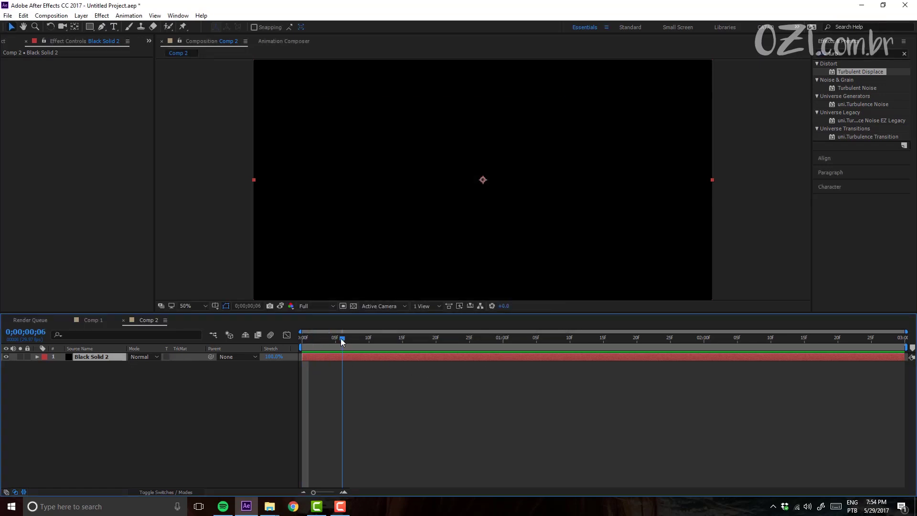
Step: Zoom the Comp 2 view to 25% and back to 50%, and clear the effects search
{"action": "key", "text": "comma"}
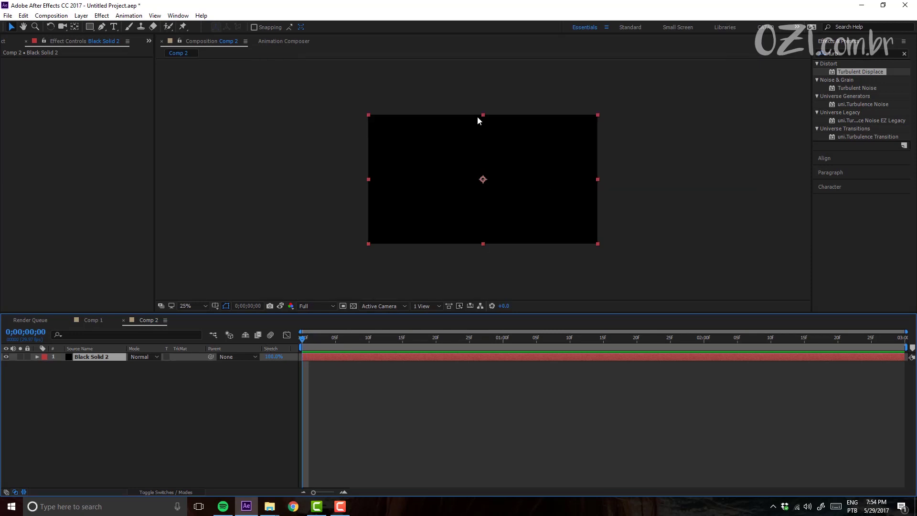
{"action": "key", "text": "period"}
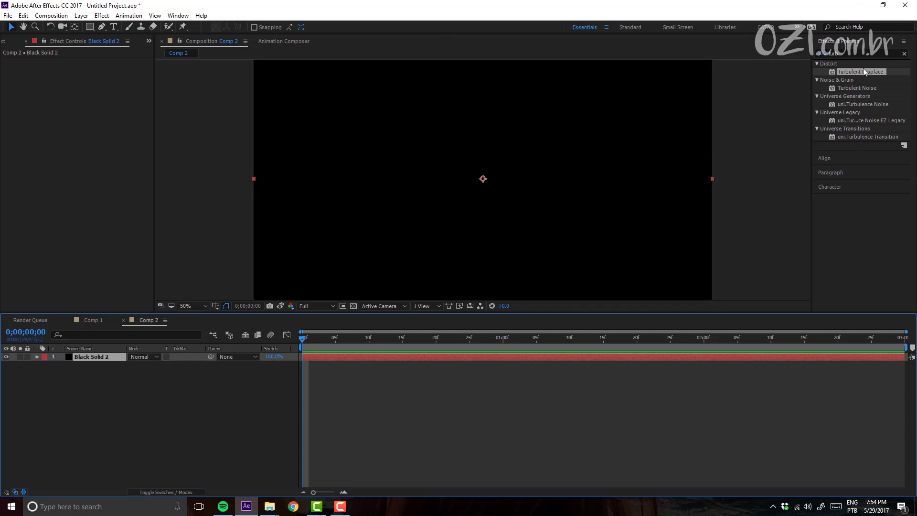
{"action": "left_click", "coordinate": [904, 54]}
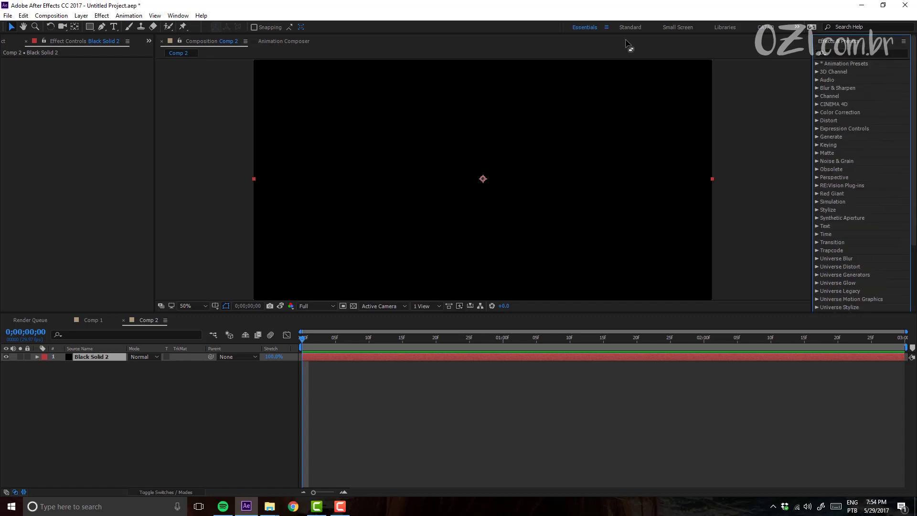
Step: Create a text layer in Comp 2 reading 'inverno estao chegando'
{"action": "left_click", "coordinate": [113, 27]}
{"action": "left_click", "coordinate": [434, 208]}
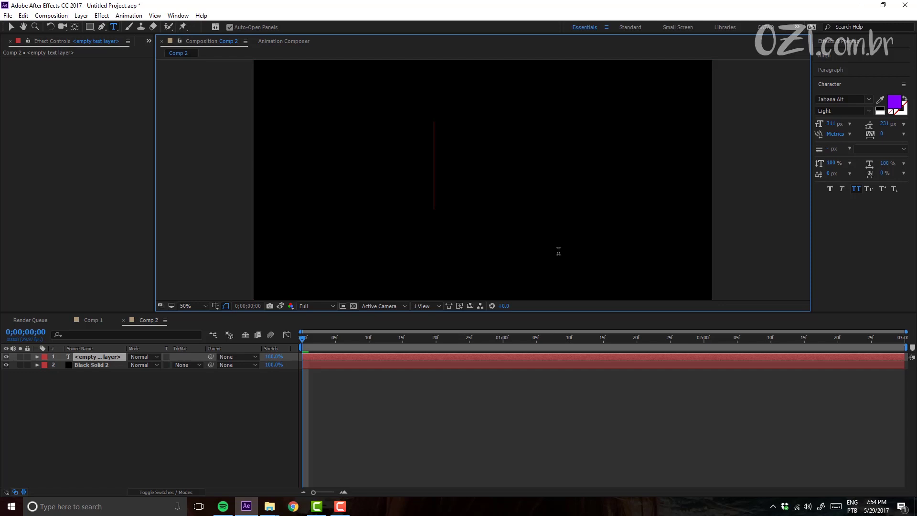
{"action": "type", "text": "verao"}
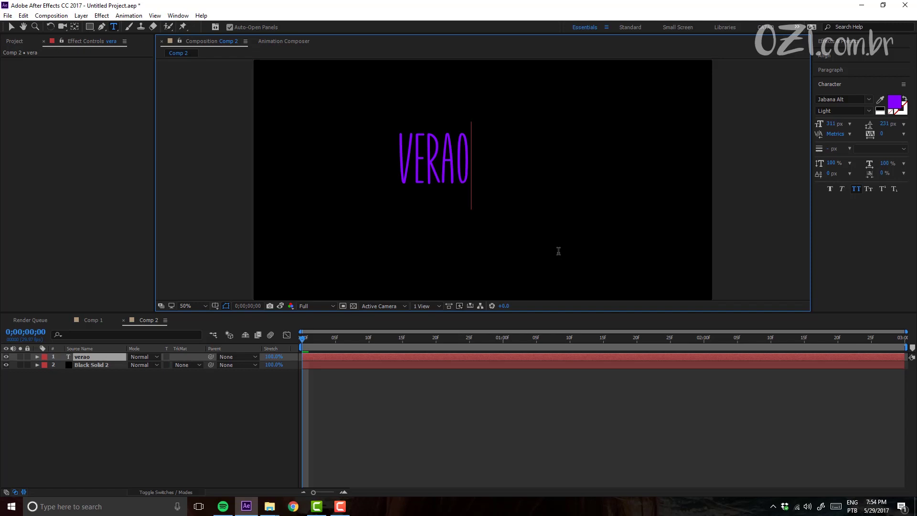
{"action": "key", "text": "BackSpace"}
{"action": "key", "text": "BackSpace"}
{"action": "type", "text": "ao"}
{"action": "key", "text": "BackSpace"}
{"action": "key", "text": "BackSpace"}
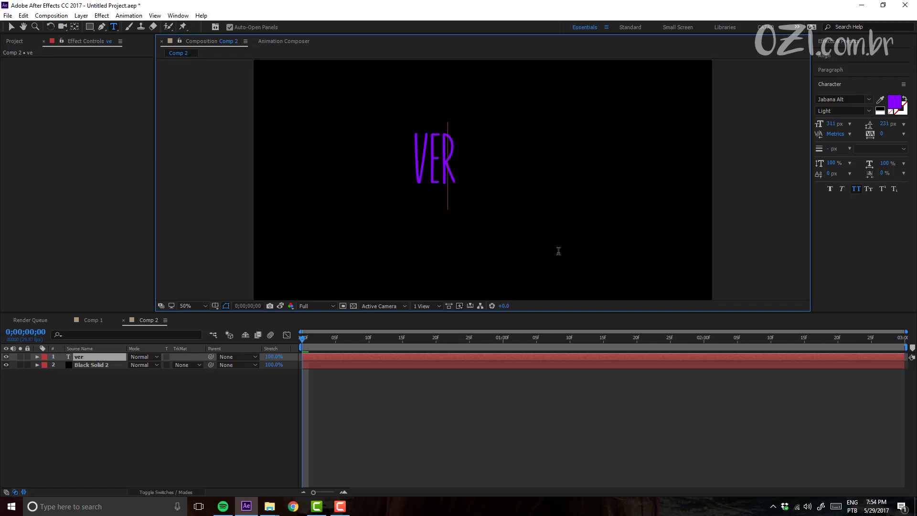
{"action": "key", "text": "BackSpace"}
{"action": "key", "text": "BackSpace"}
{"action": "key", "text": "BackSpace"}
{"action": "type", "text": "inverno"}
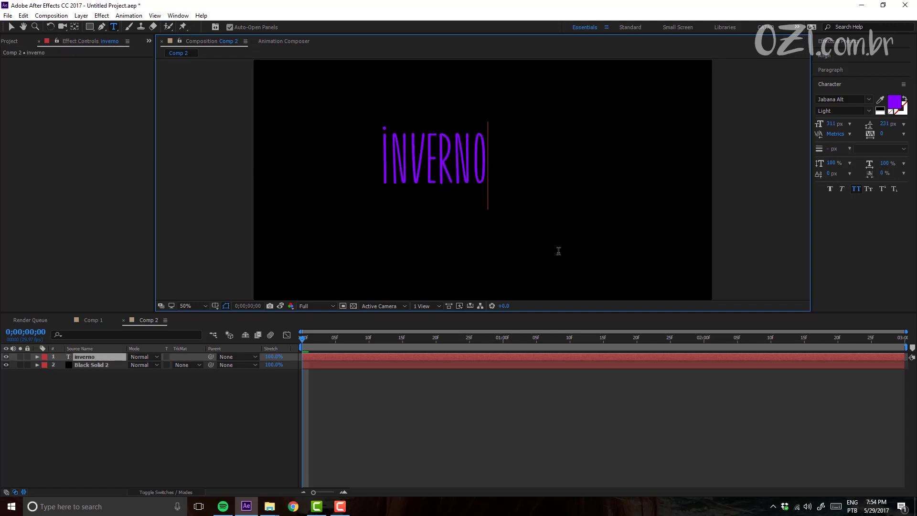
{"action": "type", "text": " estao chegando"}
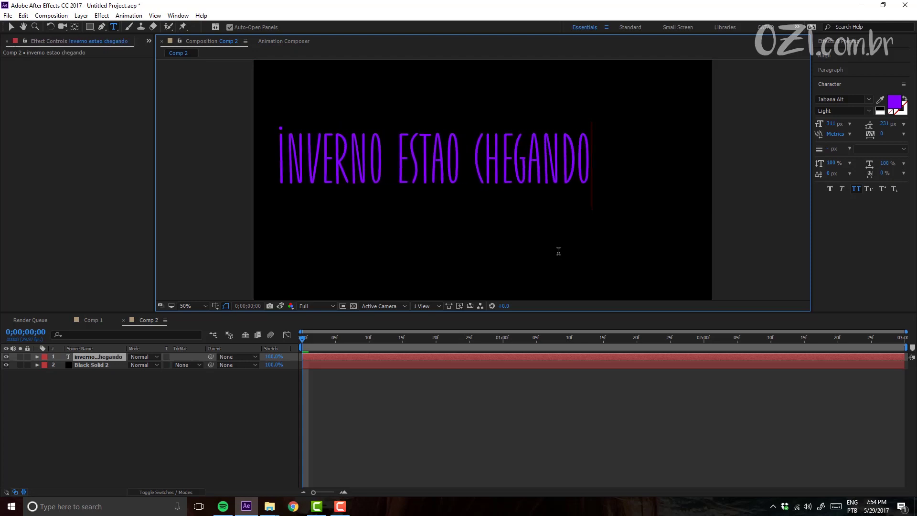
{"action": "left_click", "coordinate": [11, 27]}
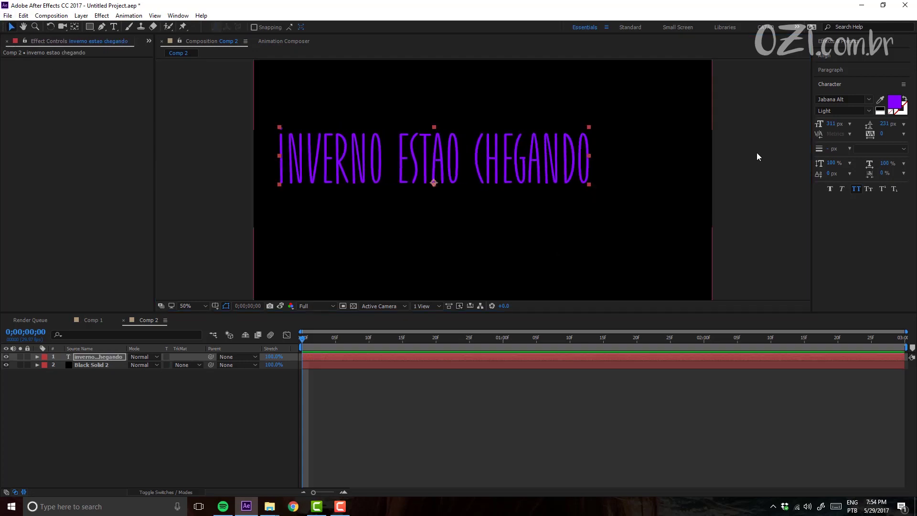
Step: Centre the text layer horizontally and vertically using the Align panel
{"action": "left_click", "coordinate": [830, 56]}
{"action": "left_click", "coordinate": [838, 80]}
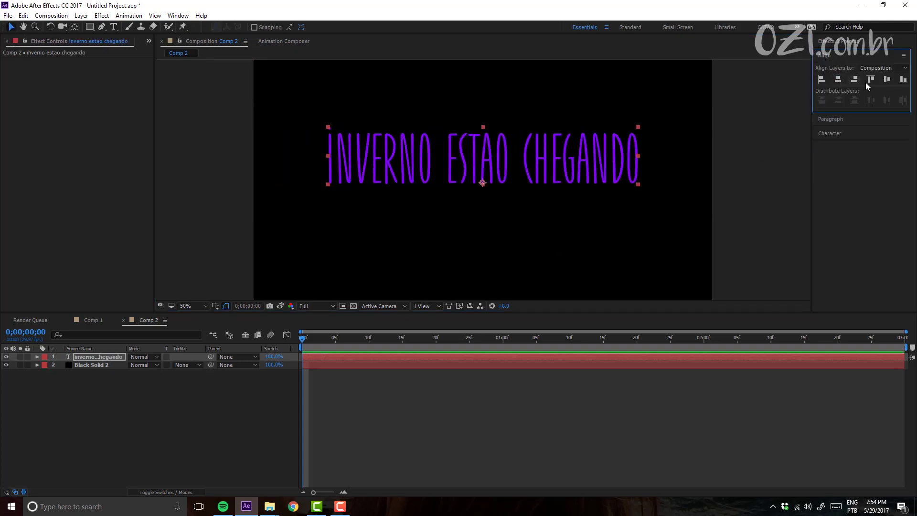
{"action": "left_click", "coordinate": [887, 81]}
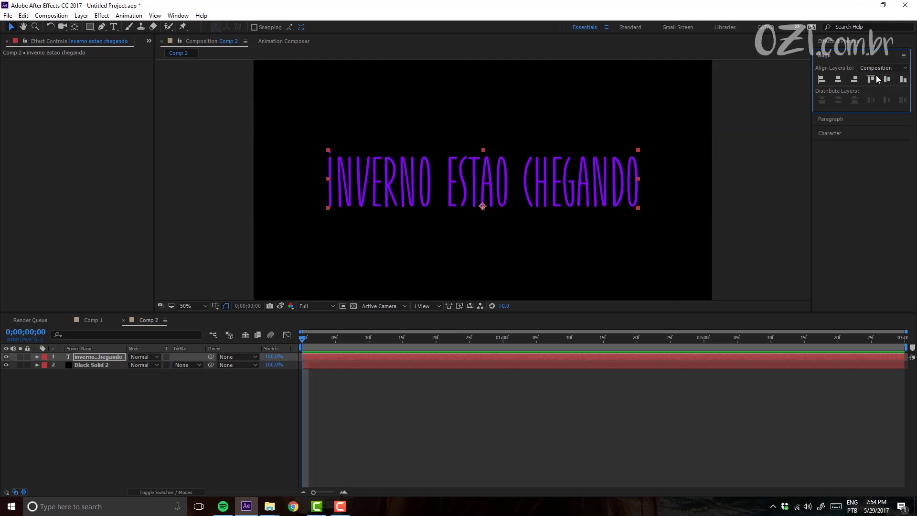
Step: Set the text fill to white and change ESTAO to ESTA, giving 'inverno esta chegando'
{"action": "left_click", "coordinate": [844, 131]}
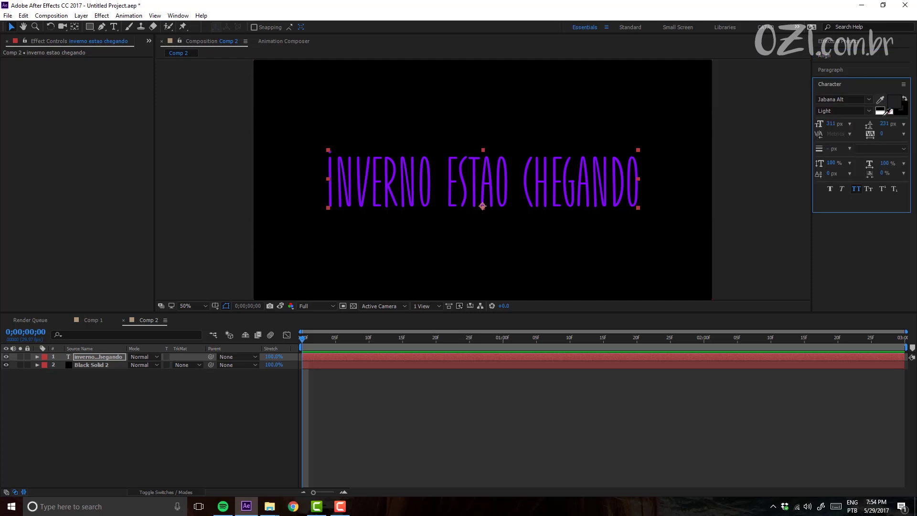
{"action": "left_click", "coordinate": [880, 107]}
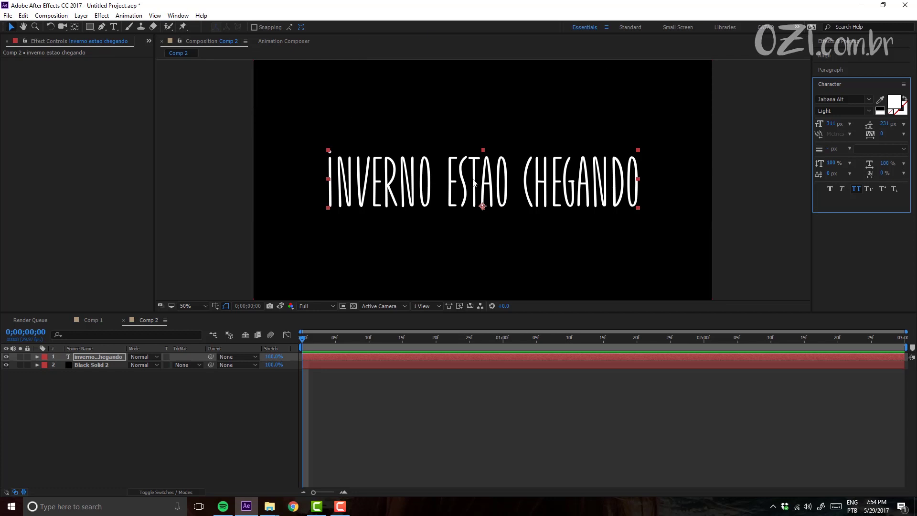
{"action": "double_click", "coordinate": [511, 204]}
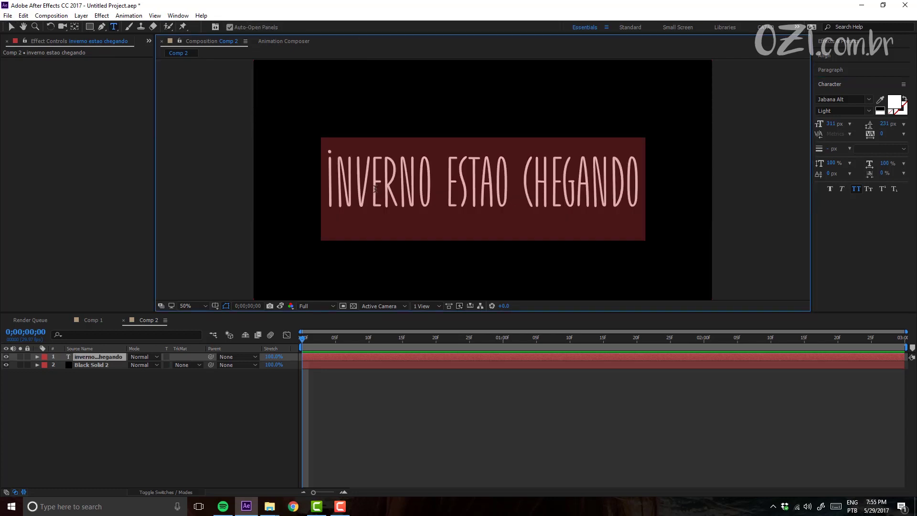
{"action": "left_click", "coordinate": [514, 181]}
{"action": "key", "text": "BackSpace"}
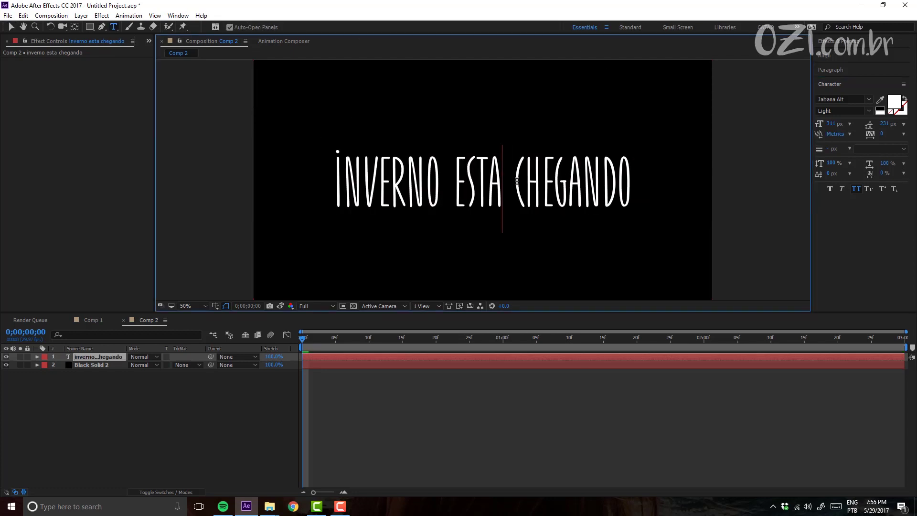
{"action": "key", "text": "BackSpace"}
{"action": "type", "text": "["}
{"action": "key", "text": "BackSpace"}
{"action": "type", "text": "ã"}
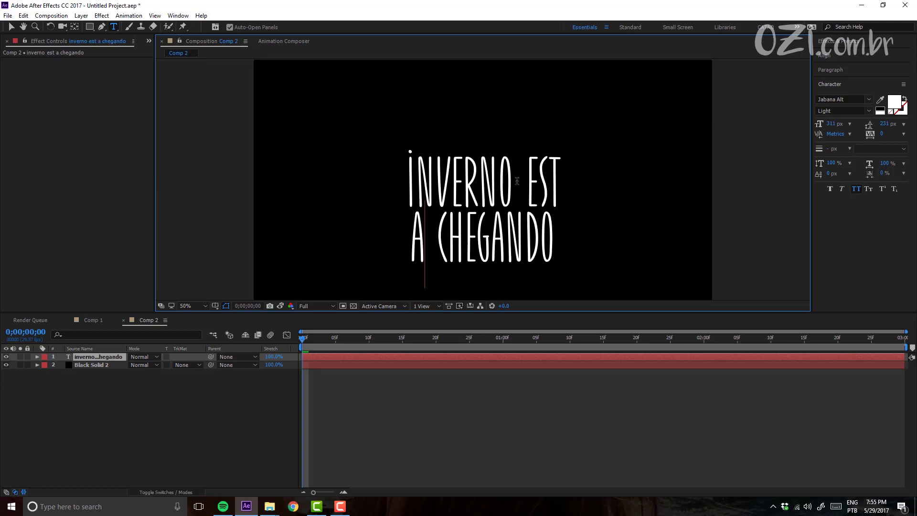
{"action": "key", "text": "BackSpace"}
{"action": "key", "text": "BackSpace"}
{"action": "type", "text": "TA"}
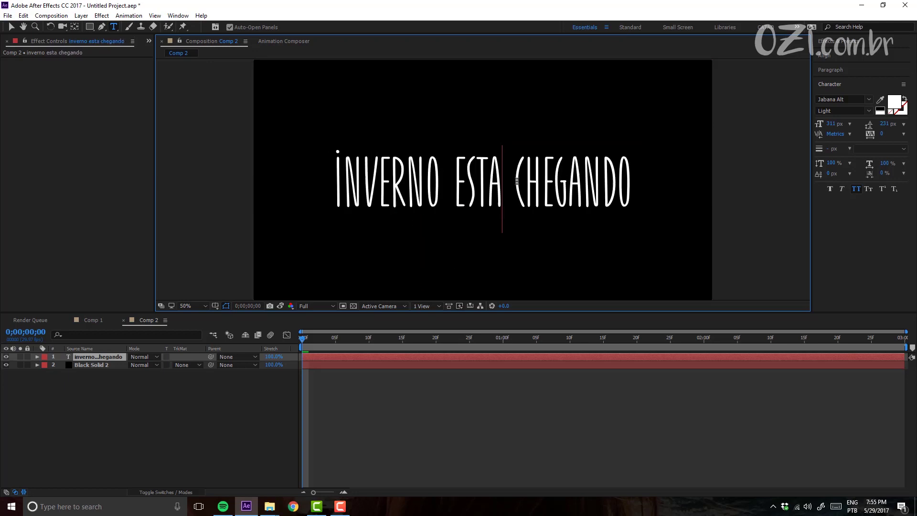
{"action": "left_click", "coordinate": [10, 27]}
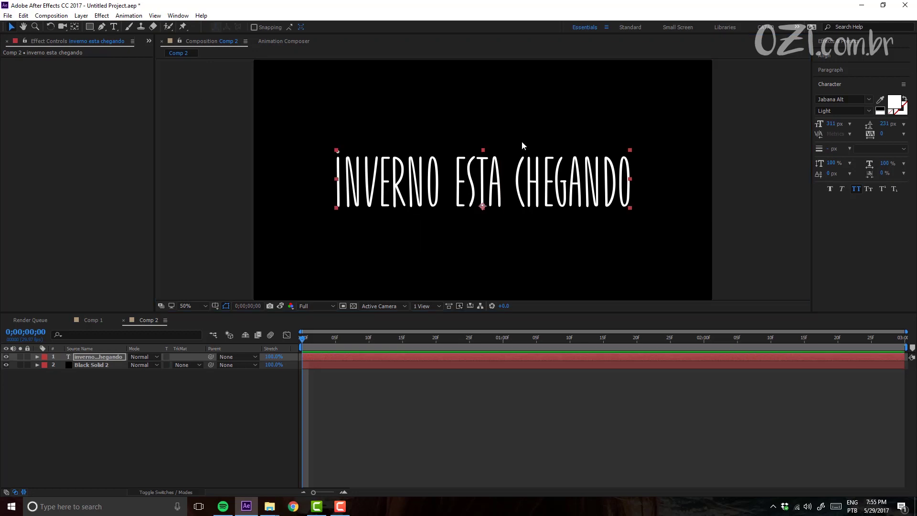
{"action": "left_click", "coordinate": [869, 103]}
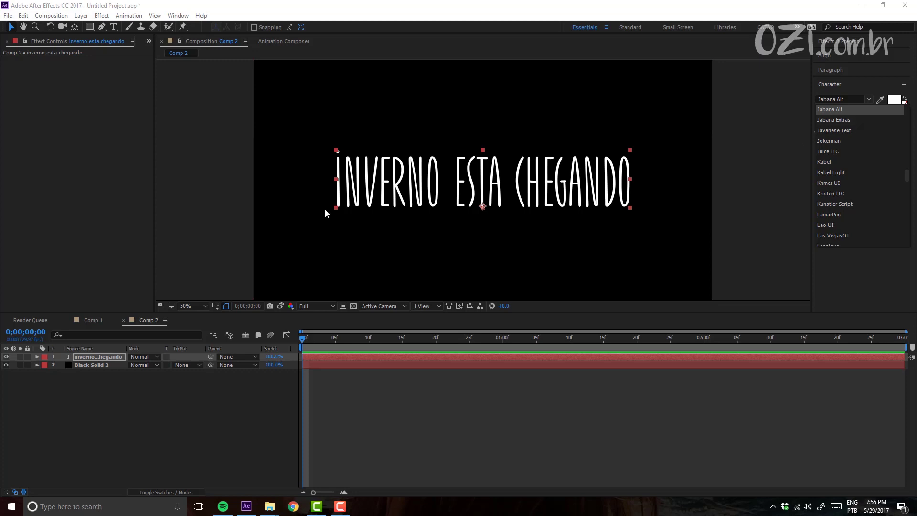
{"action": "left_click", "coordinate": [841, 98]}
{"action": "type", "text": "Matilda"}
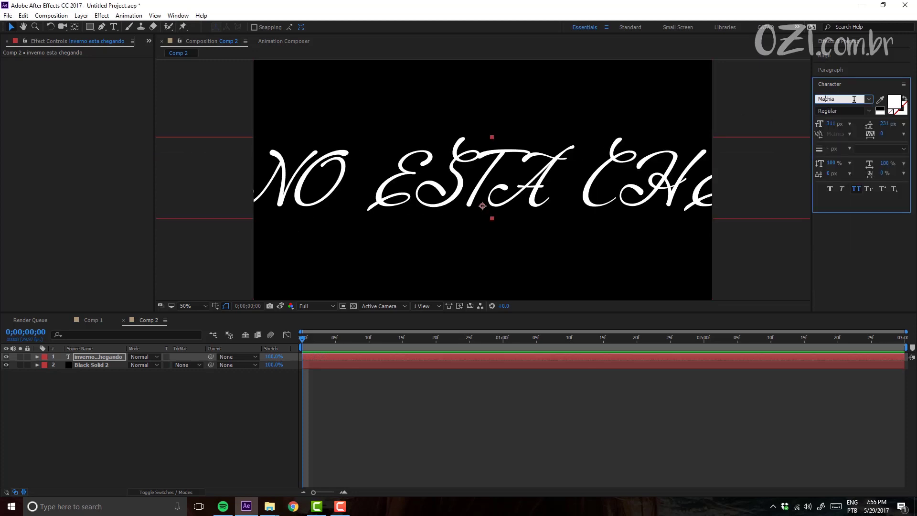
{"action": "key", "text": "Return"}
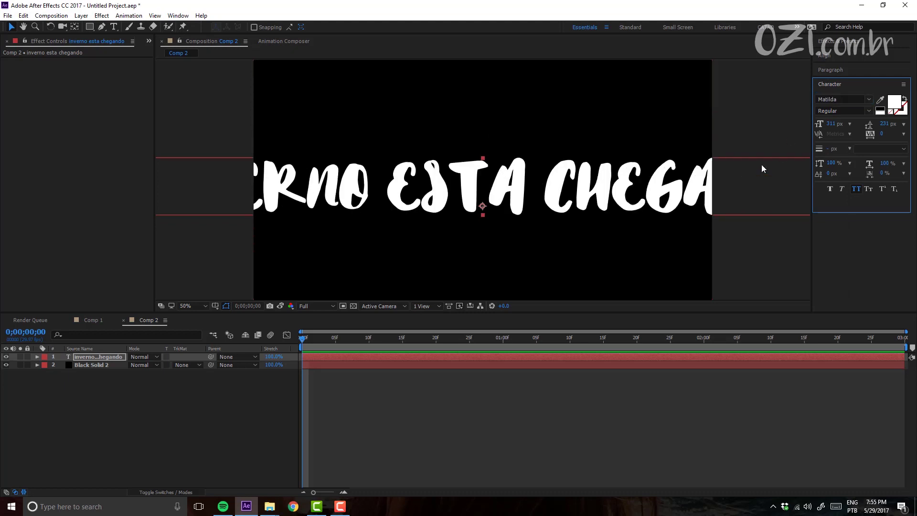
{"action": "left_click", "coordinate": [578, 357]}
{"action": "key", "text": "ctrl+z"}
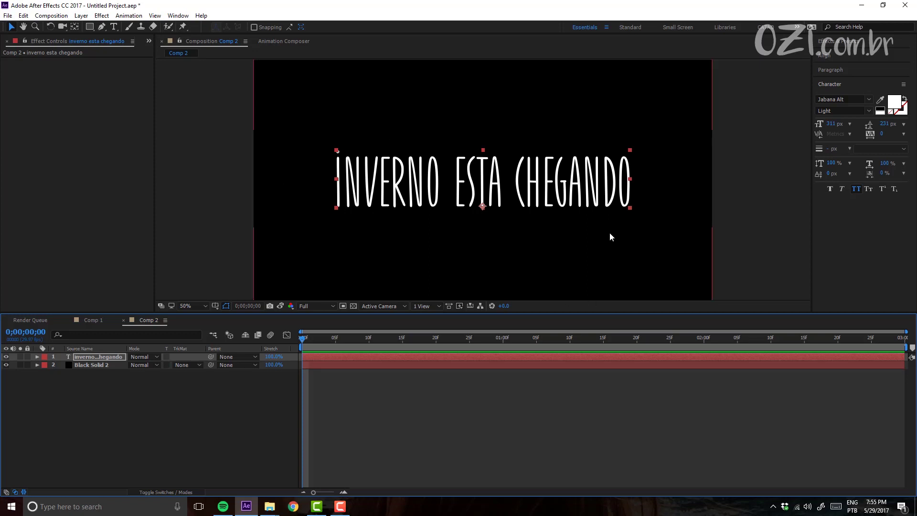
Step: Search 'turb' in Effects & Presets and apply Distort > Turbulent Displace to the title layer
{"action": "left_click", "coordinate": [857, 192]}
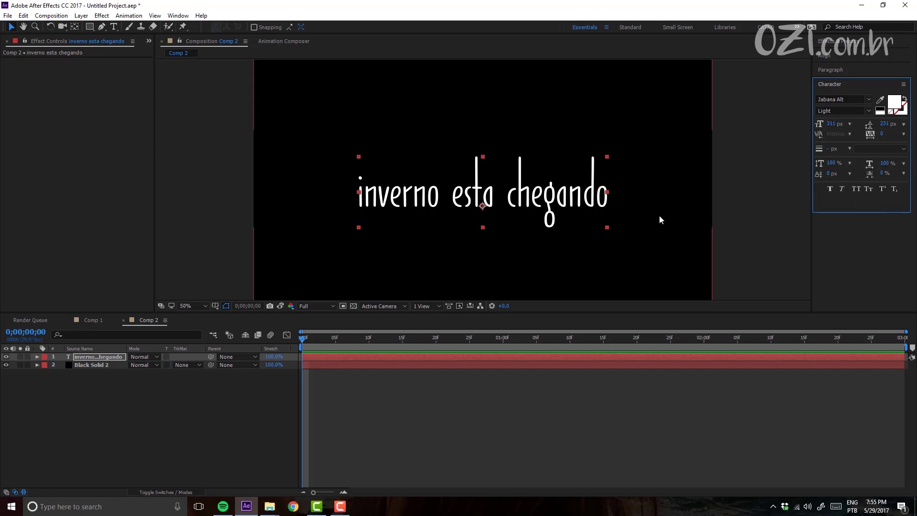
{"action": "left_click", "coordinate": [857, 193]}
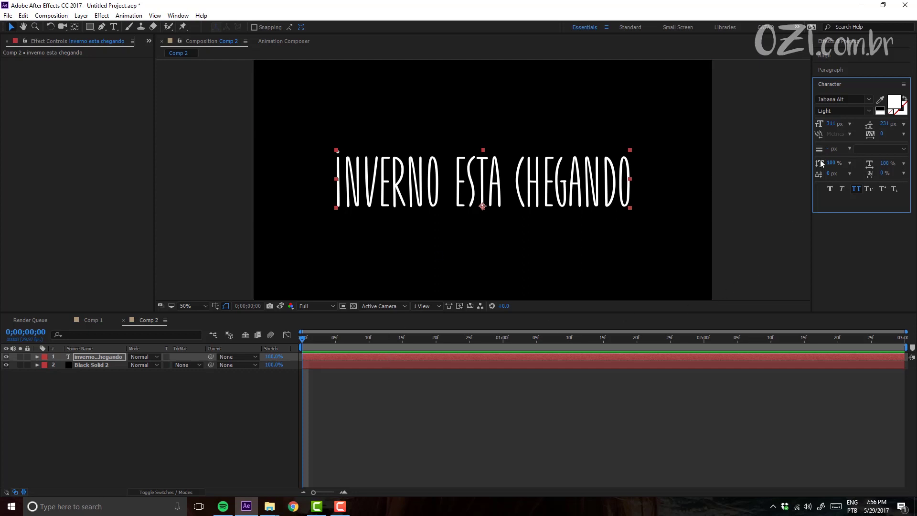
{"action": "left_click", "coordinate": [853, 42]}
{"action": "left_click", "coordinate": [836, 53]}
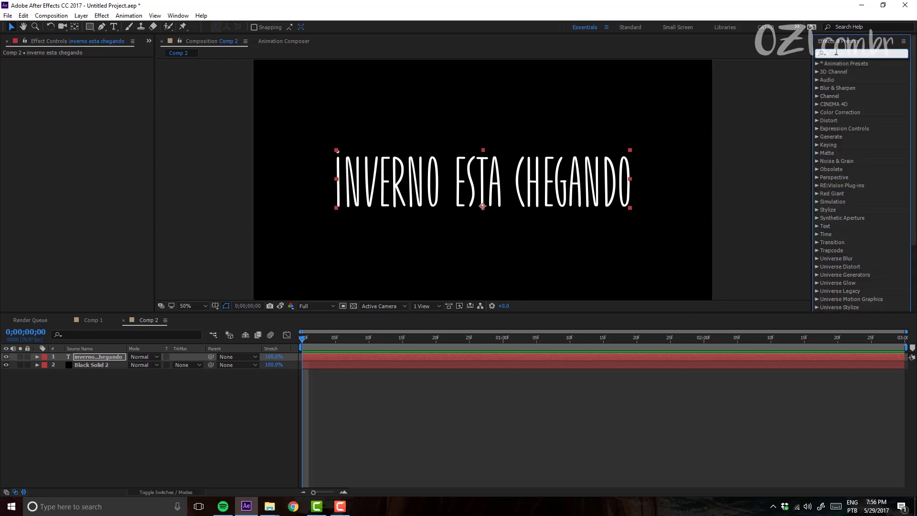
{"action": "type", "text": "turb"}
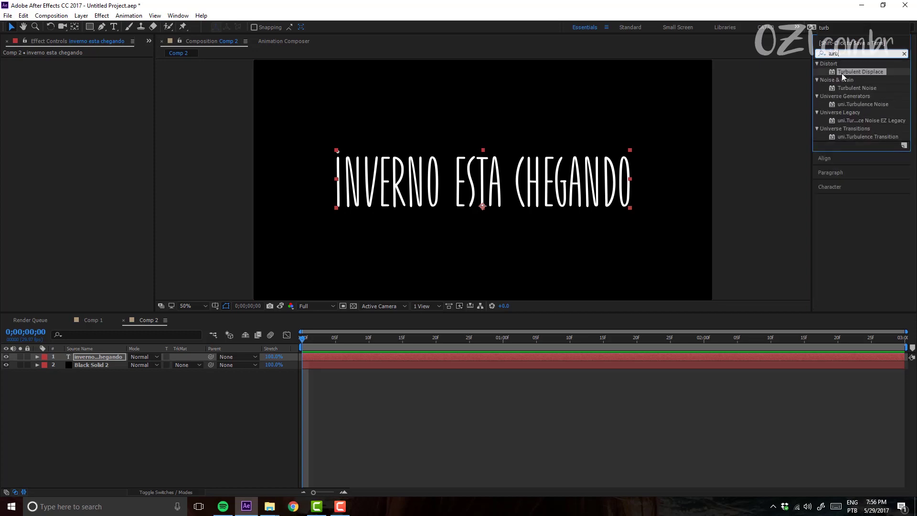
{"action": "double_click", "coordinate": [860, 72]}
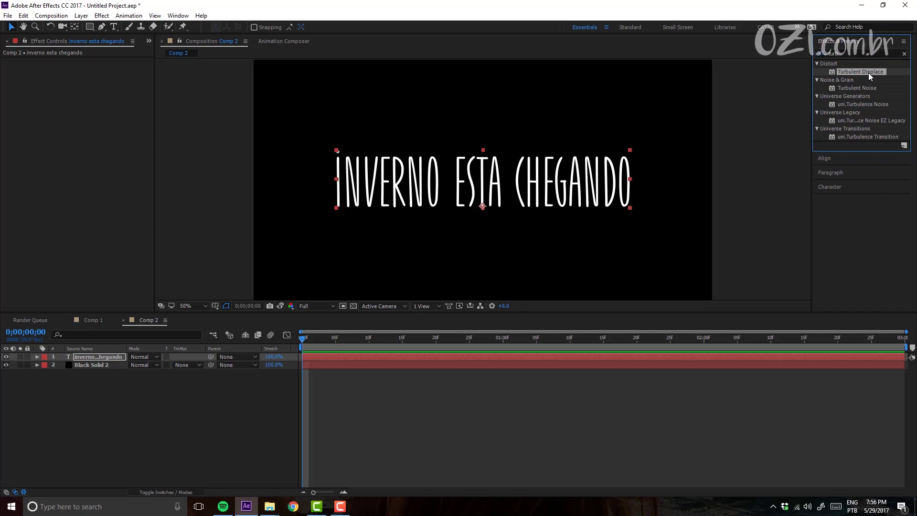
{"action": "left_click_drag", "start_coordinate": [877, 76], "coordinate": [874, 70]}
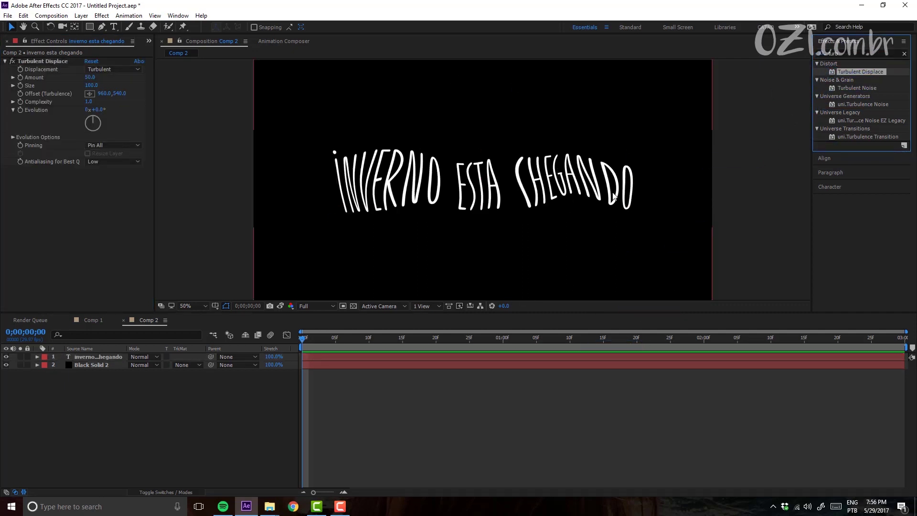
Step: Set Turbulent Displace Amount to 10 on the title layer
{"action": "left_click", "coordinate": [527, 206]}
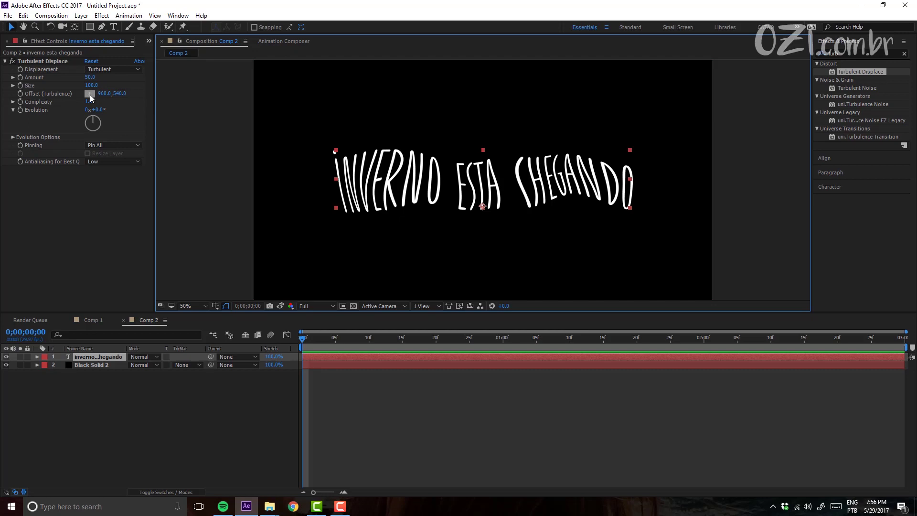
{"action": "left_click", "coordinate": [90, 78]}
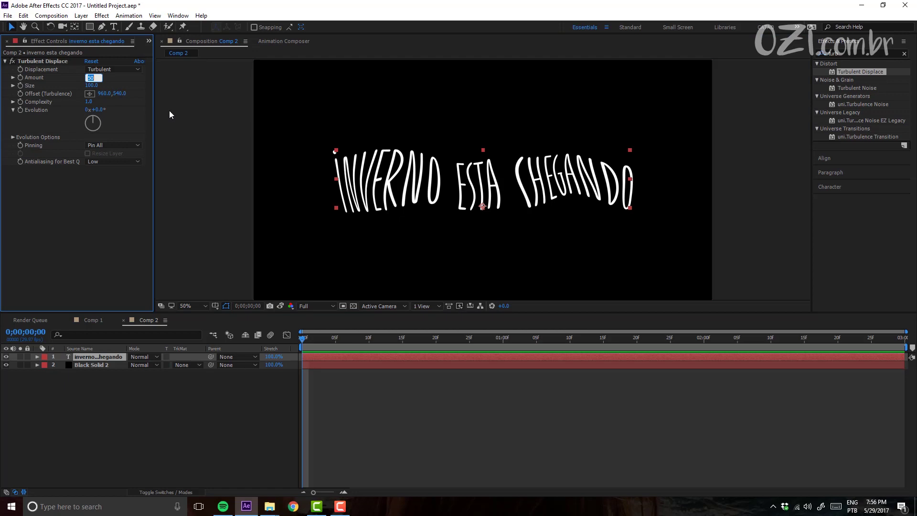
{"action": "left_click", "coordinate": [131, 82]}
{"action": "mouse_move", "coordinate": [91, 78]}
{"action": "left_mouse_down"}
{"action": "mouse_move", "coordinate": [203, 100]}
{"action": "mouse_move", "coordinate": [128, 101]}
{"action": "left_mouse_up"}
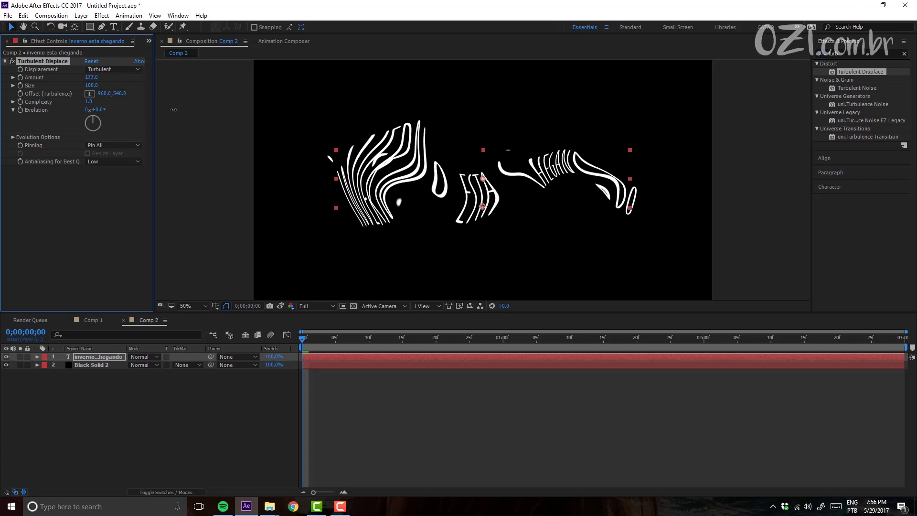
{"action": "left_click", "coordinate": [92, 78]}
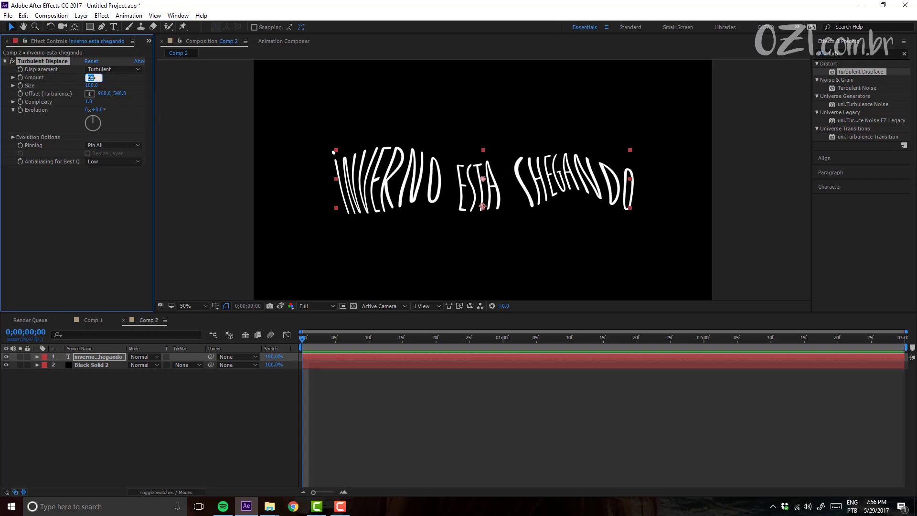
{"action": "type", "text": "10"}
{"action": "key", "text": "Return"}
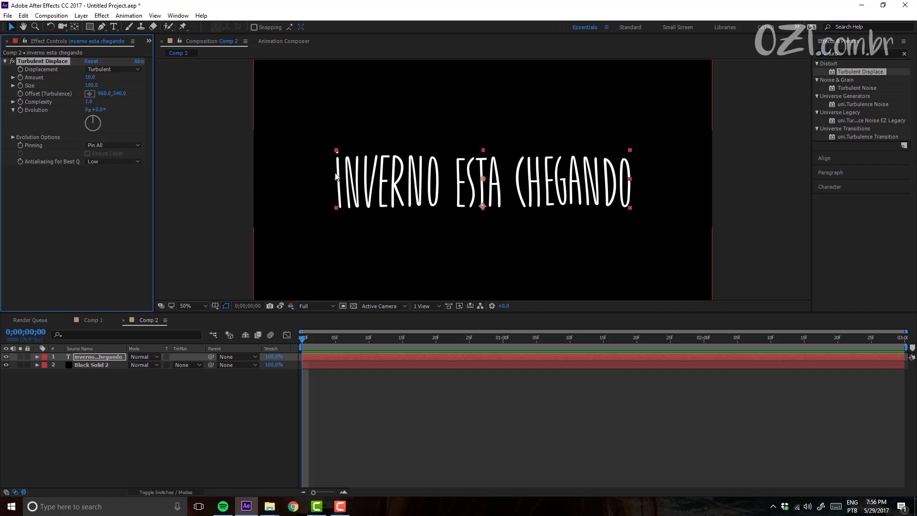
Step: Set the turbulence Size to 15
{"action": "mouse_move", "coordinate": [91, 85]}
{"action": "left_mouse_down"}
{"action": "mouse_move", "coordinate": [158, 89]}
{"action": "mouse_move", "coordinate": [571, 164]}
{"action": "left_mouse_up"}
{"action": "left_click_drag", "start_coordinate": [102, 88], "coordinate": [113, 86]}
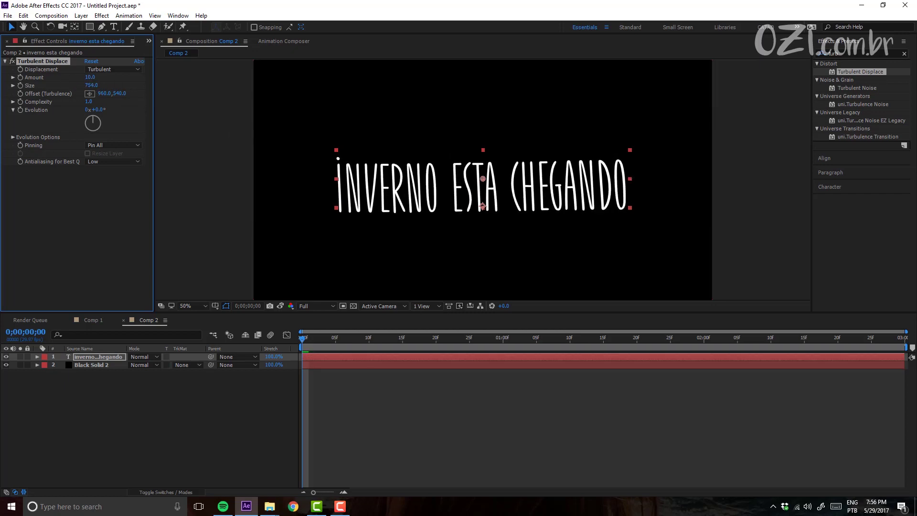
{"action": "left_click", "coordinate": [91, 85]}
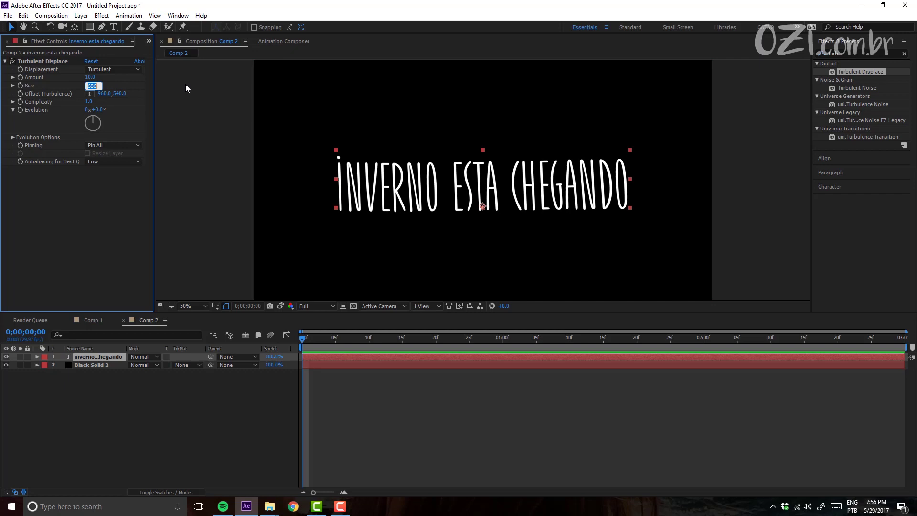
{"action": "type", "text": "15"}
{"action": "key", "text": "Return"}
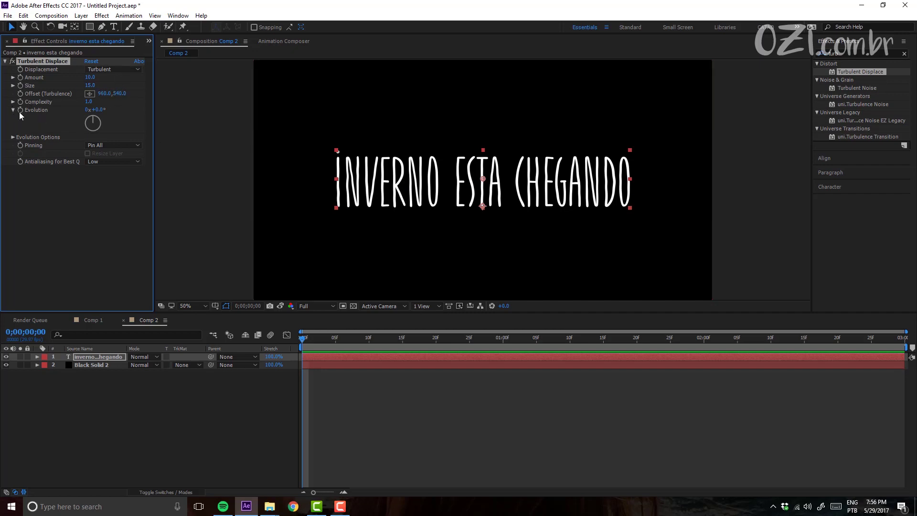
Step: Enable Cycle Evolution with Cycle (in Revolutions) set to 6
{"action": "left_click", "coordinate": [13, 137]}
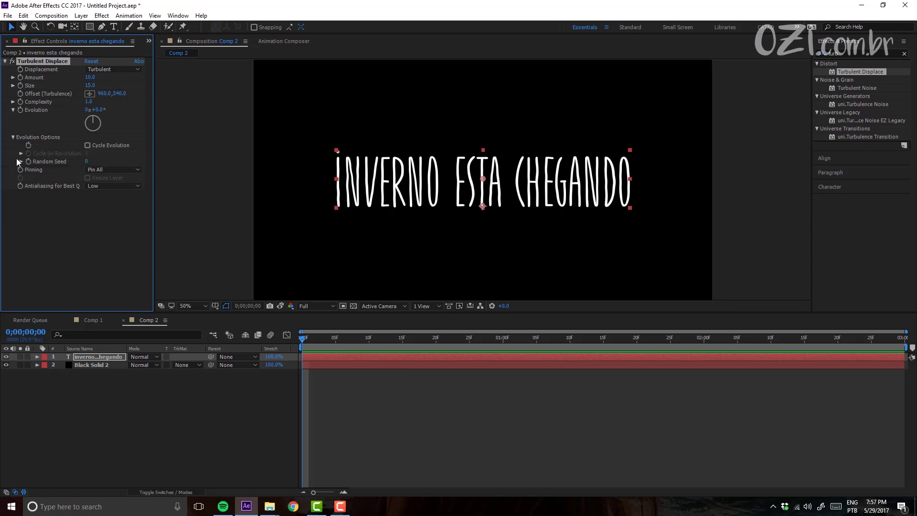
{"action": "left_click", "coordinate": [88, 145]}
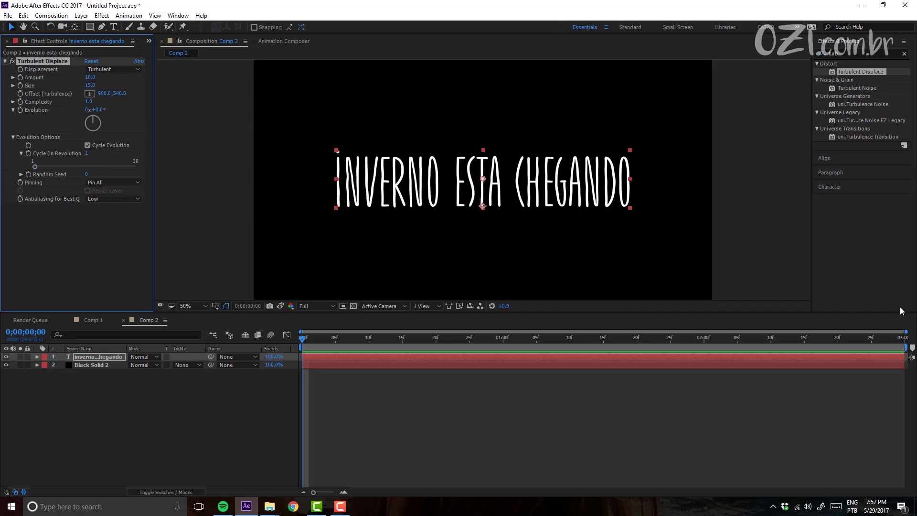
{"action": "left_click", "coordinate": [87, 153]}
{"action": "type", "text": "6"}
{"action": "key", "text": "Return"}
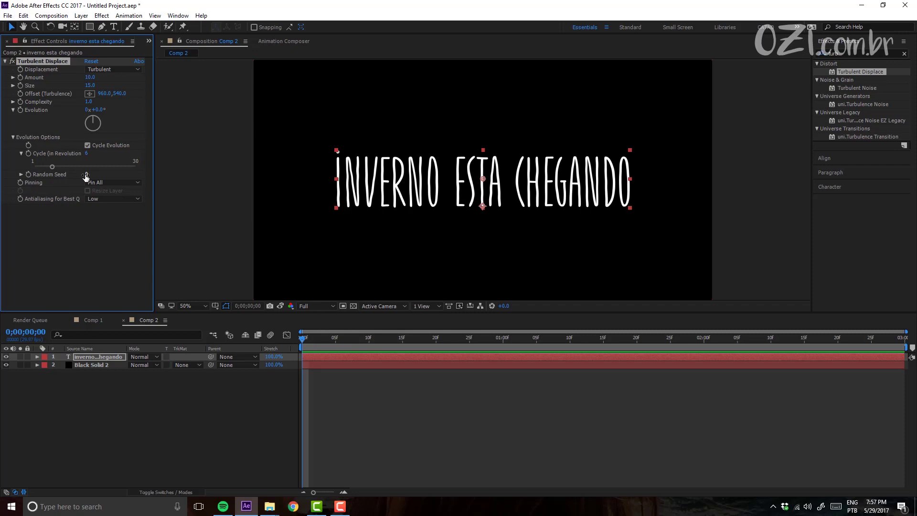
Step: Try Random Seed values 1, 2, 200 and 150, then settle on 0
{"action": "key", "text": "Return"}
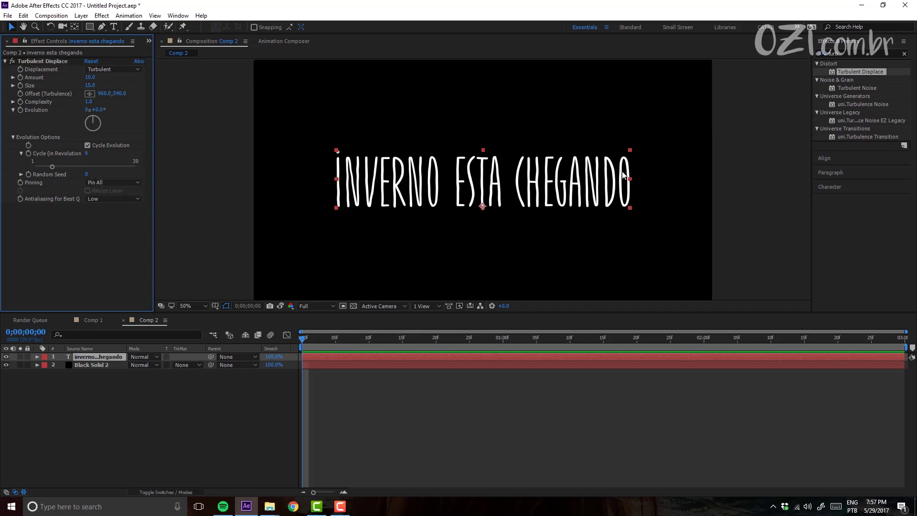
{"action": "left_click", "coordinate": [96, 172]}
{"action": "type", "text": "1"}
{"action": "key", "text": "Return"}
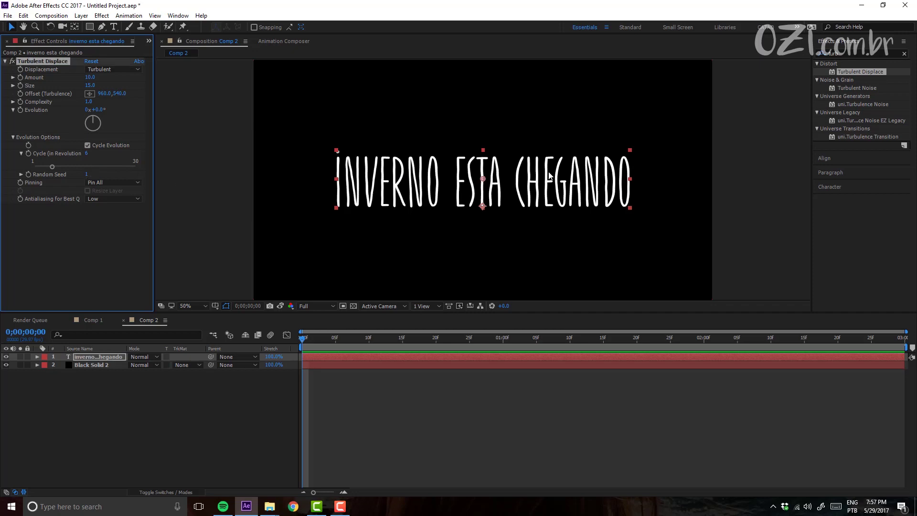
{"action": "left_click", "coordinate": [87, 174]}
{"action": "type", "text": "2"}
{"action": "key", "text": "Return"}
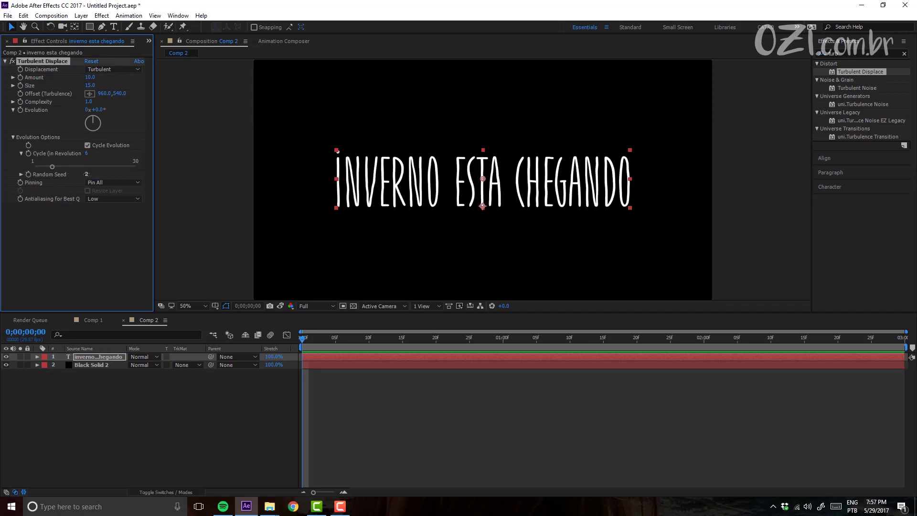
{"action": "left_click_drag", "start_coordinate": [86, 174], "coordinate": [181, 177]}
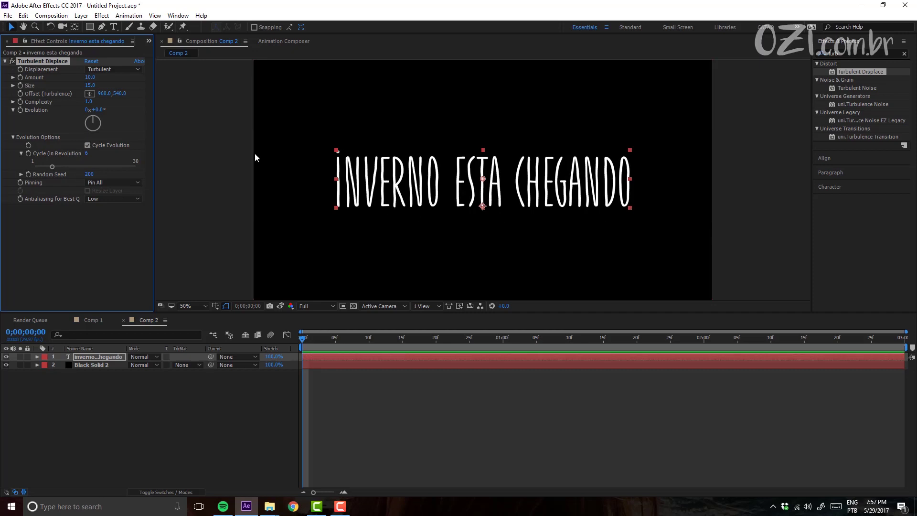
{"action": "left_click_drag", "start_coordinate": [87, 179], "coordinate": [92, 178]}
{"action": "left_click", "coordinate": [90, 175]}
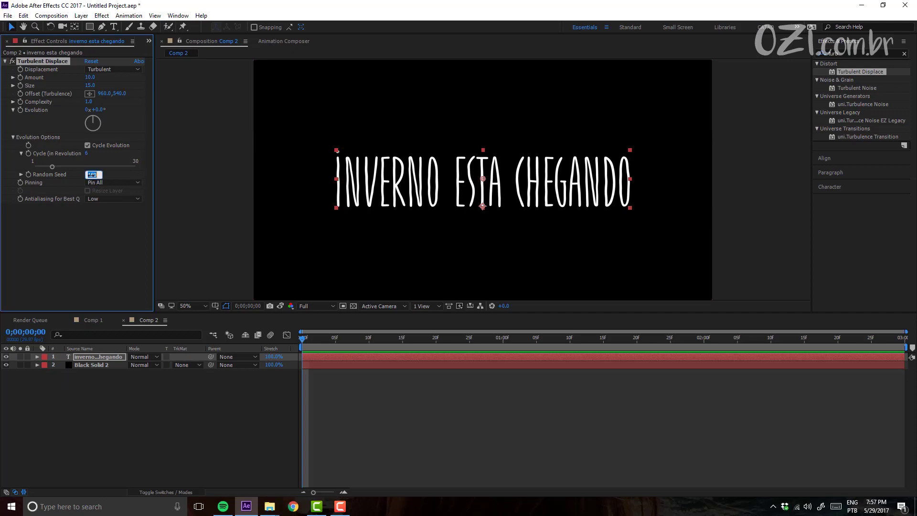
{"action": "type", "text": "0"}
{"action": "key", "text": "Return"}
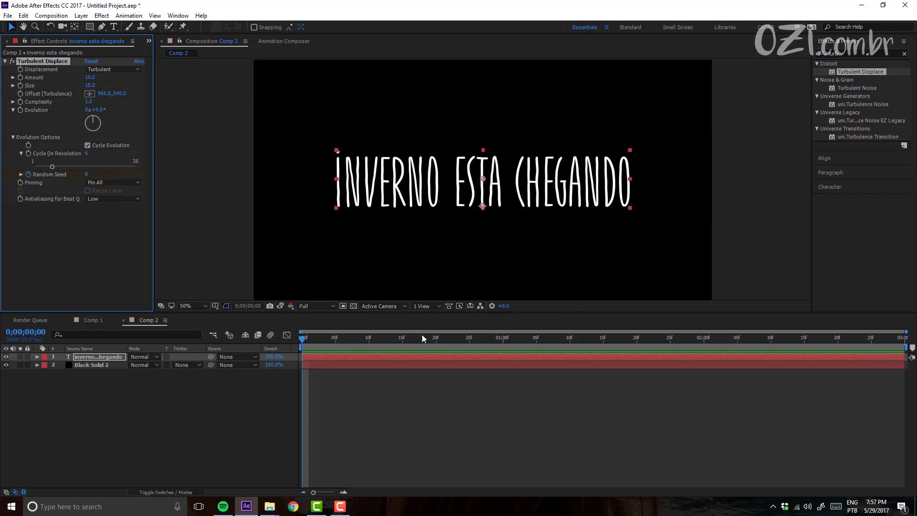
Step: At frame 0;00;02;29, set Random Seed to 20, then view the displacement type choices
{"action": "left_click_drag", "start_coordinate": [448, 347], "coordinate": [902, 368]}
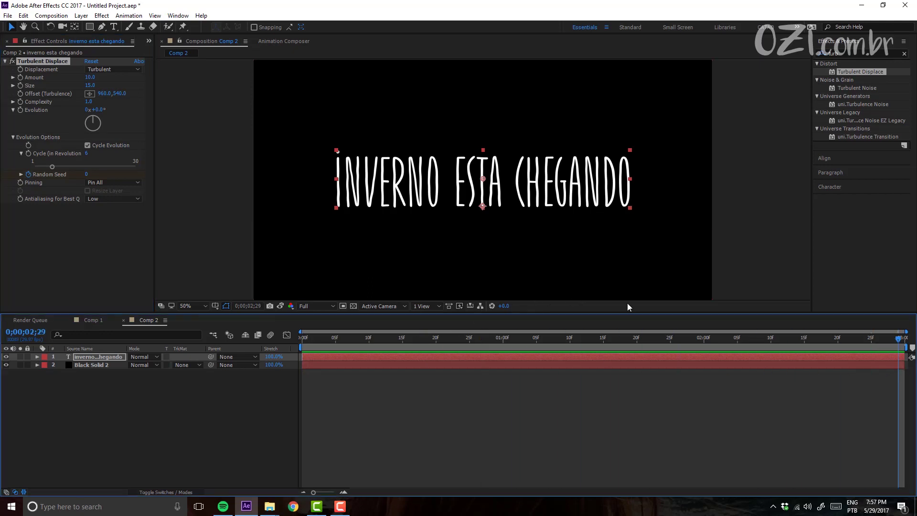
{"action": "left_click", "coordinate": [88, 174]}
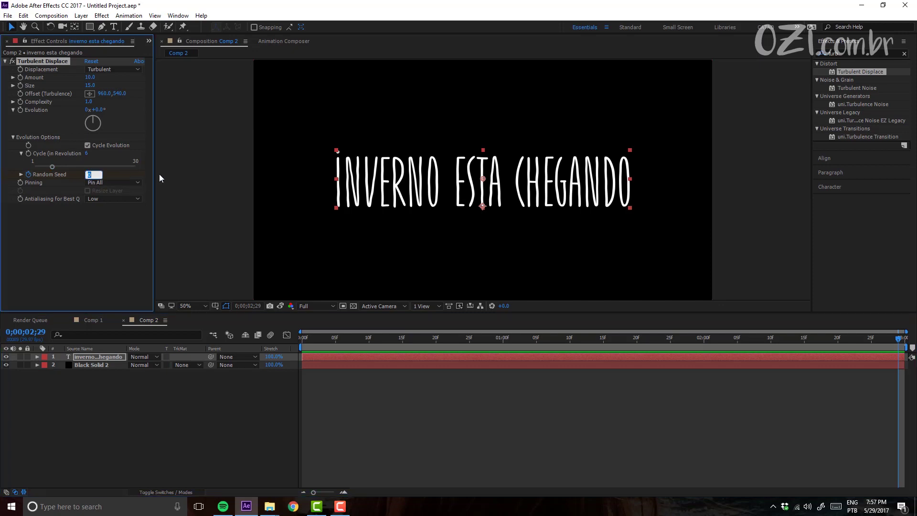
{"action": "type", "text": "20"}
{"action": "key", "text": "Return"}
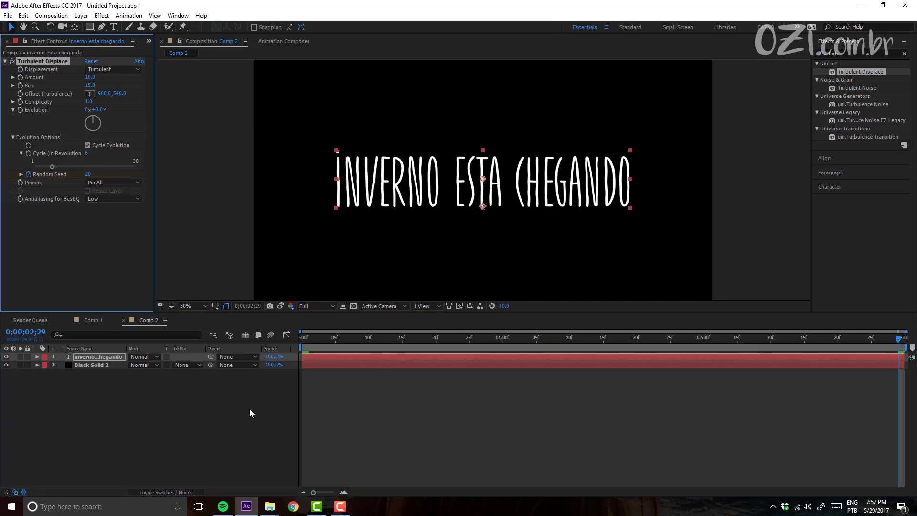
{"action": "left_click", "coordinate": [250, 409]}
{"action": "left_click", "coordinate": [117, 70]}
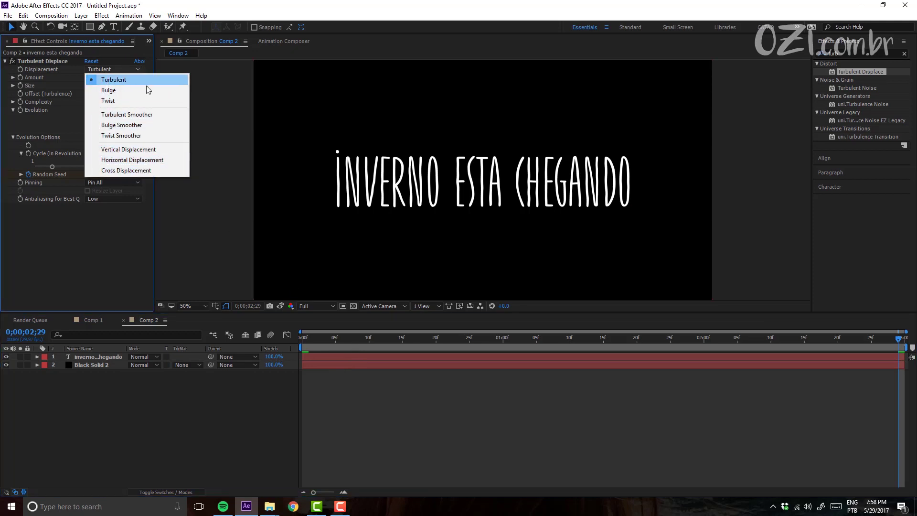
{"action": "left_click", "coordinate": [95, 228]}
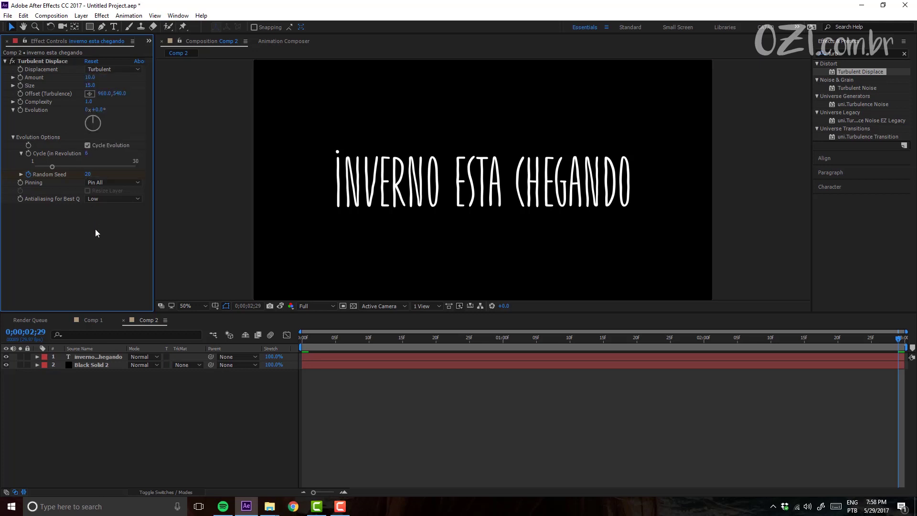
{"action": "left_click", "coordinate": [98, 182]}
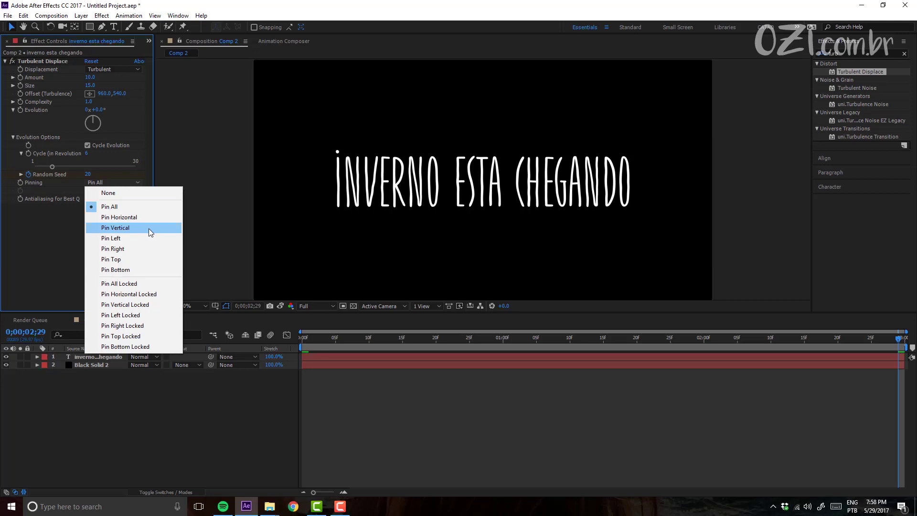
{"action": "left_click", "coordinate": [114, 206]}
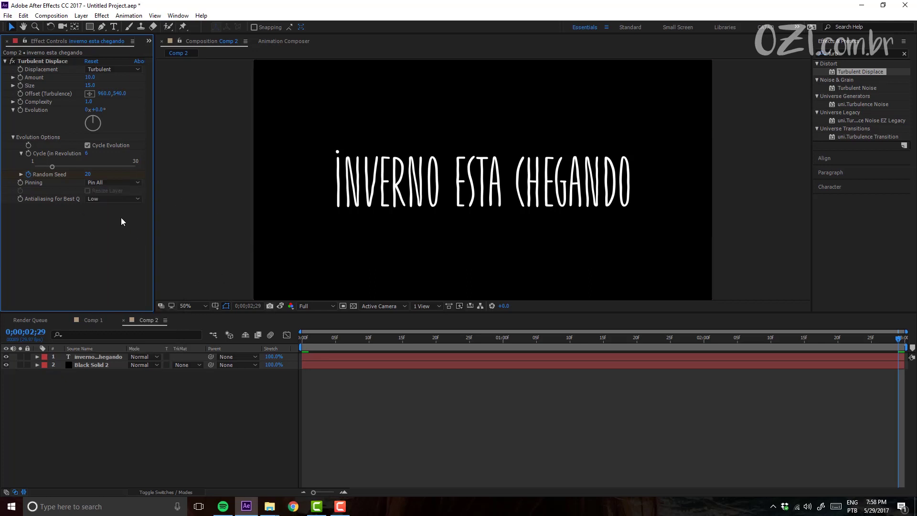
{"action": "left_click", "coordinate": [136, 199]}
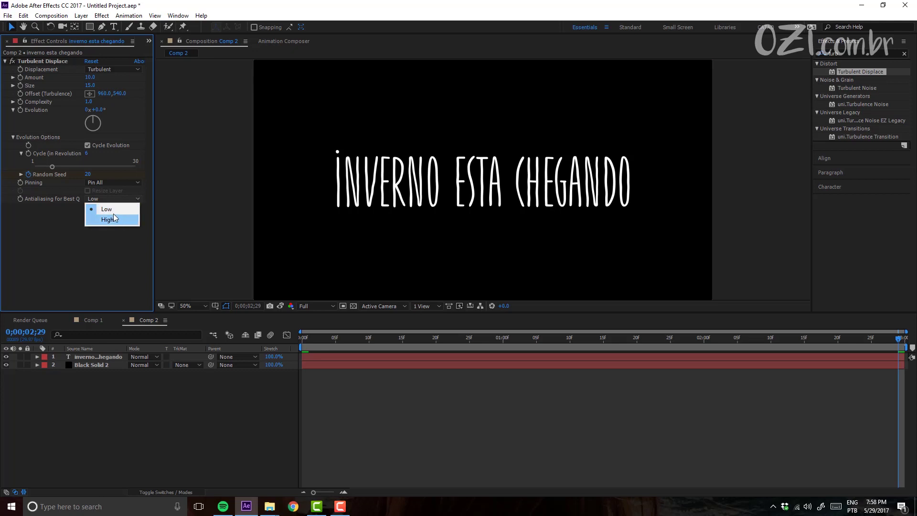
{"action": "left_click", "coordinate": [342, 325]}
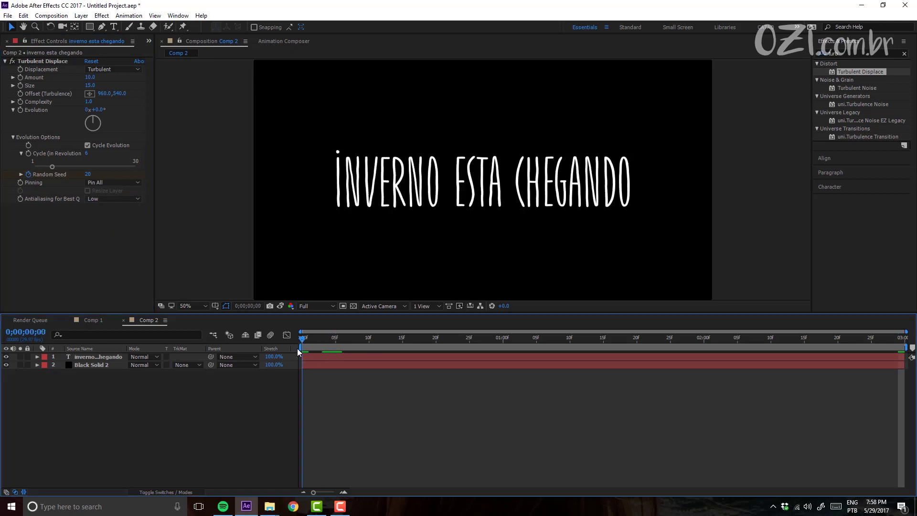
Step: Return to frame 0;00;00;00, deselect the layer, and preview the shaking title
{"action": "left_click", "coordinate": [332, 357]}
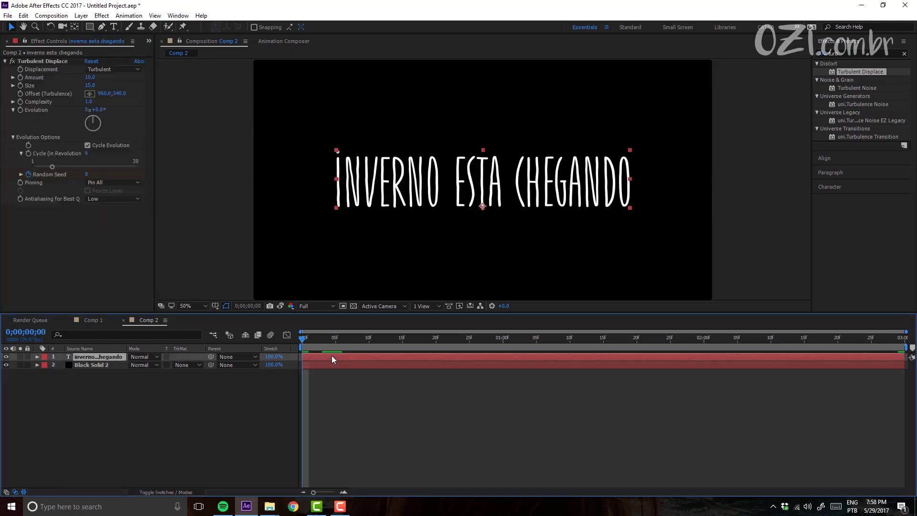
{"action": "left_click", "coordinate": [308, 376]}
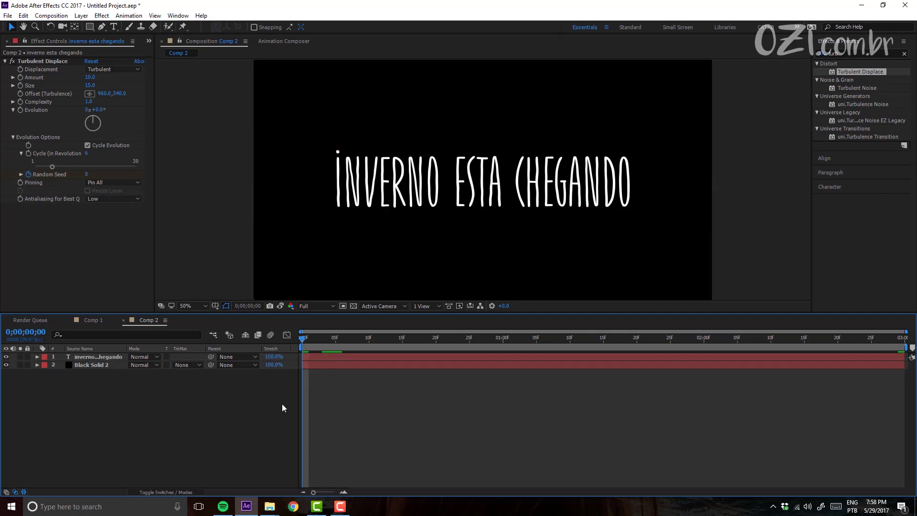
{"action": "key", "text": "space"}
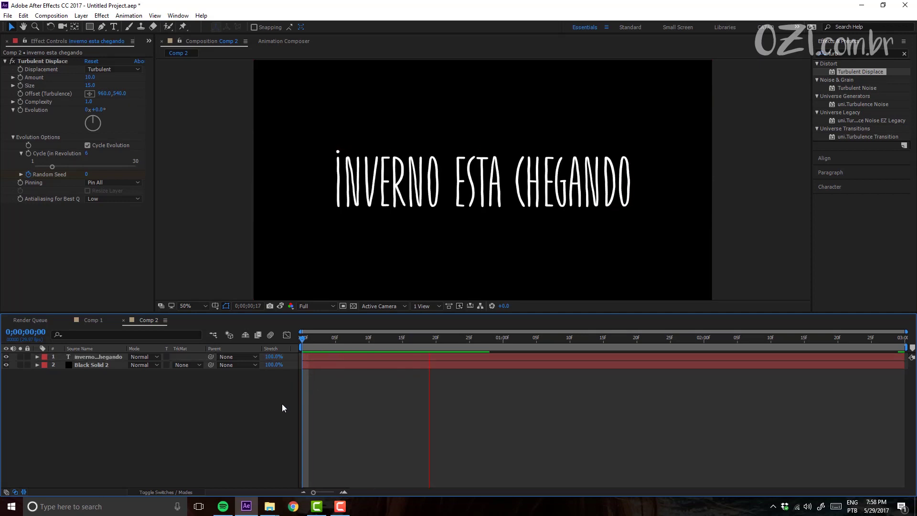